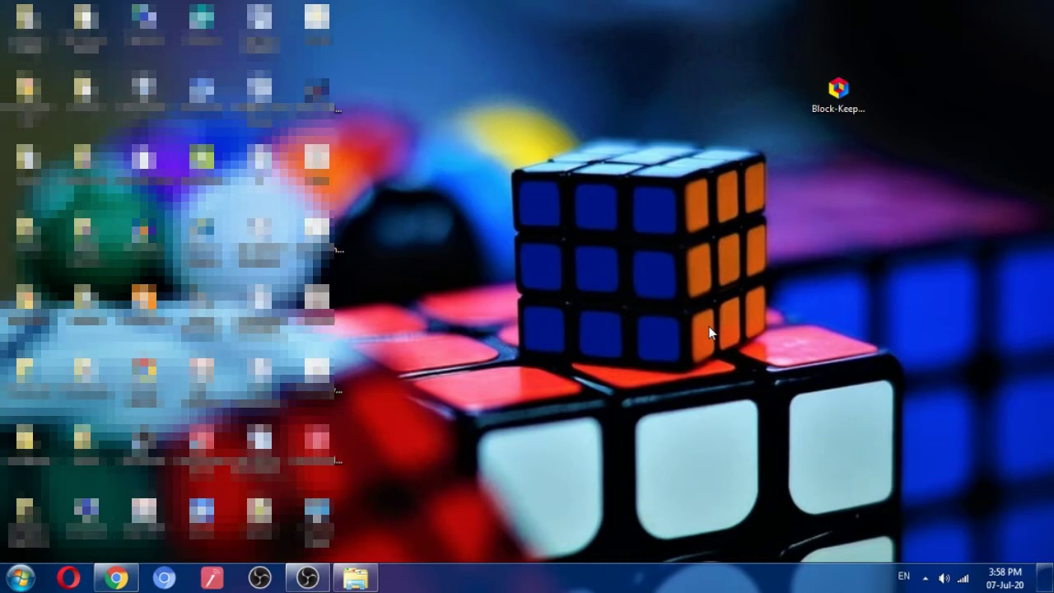
- Select and deselect the Block-Keeper-Setup file on the desktop, then restore Chrome's downloads page
{"action": "left_click_drag", "start_coordinate": [748, 35], "coordinate": [926, 177]}
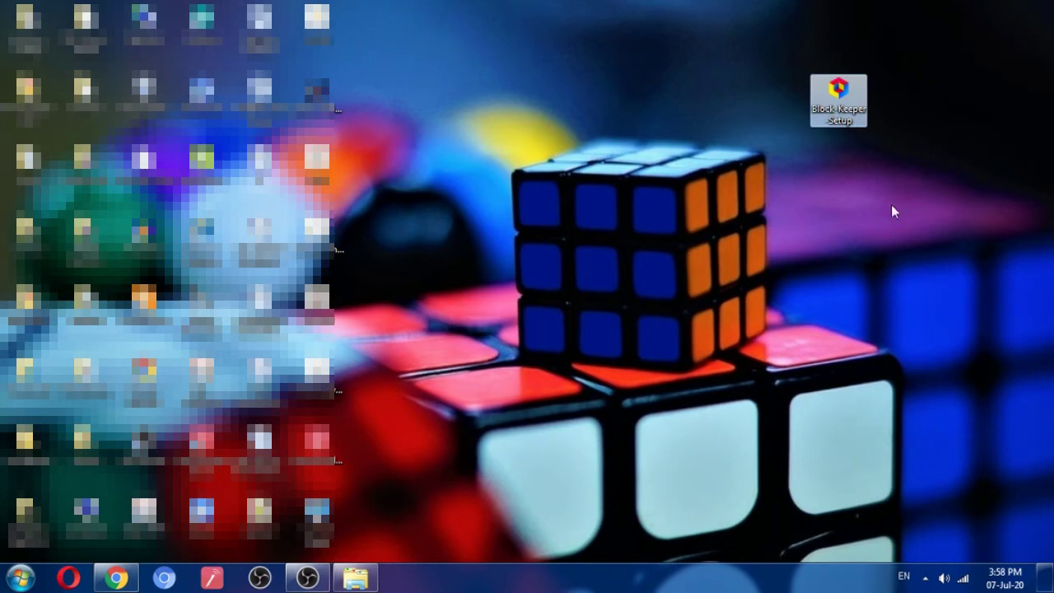
{"action": "left_click", "coordinate": [894, 159]}
{"action": "left_click_drag", "start_coordinate": [912, 45], "coordinate": [771, 160]}
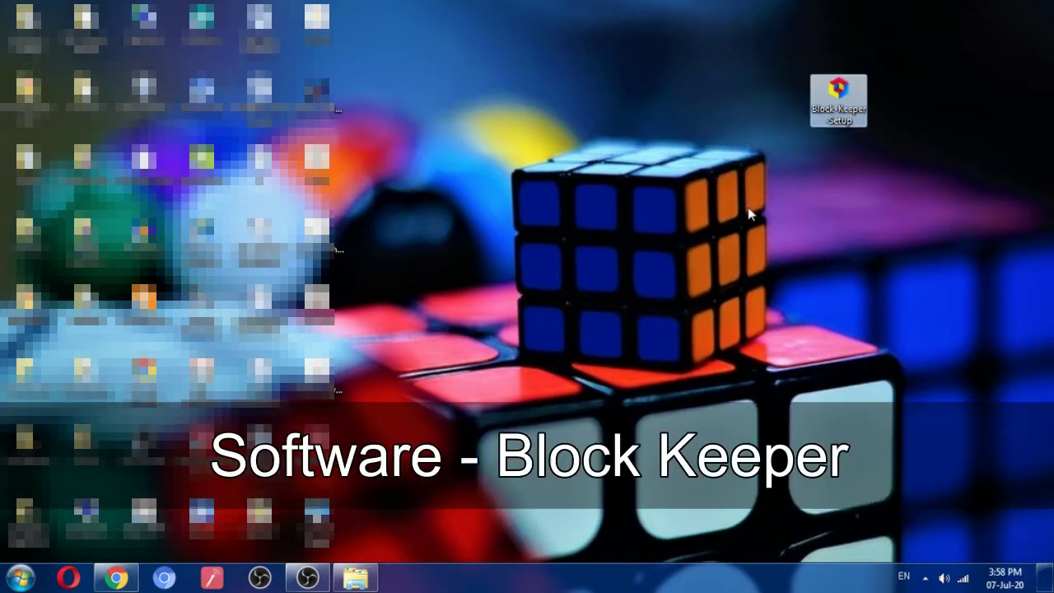
{"action": "left_click", "coordinate": [898, 179]}
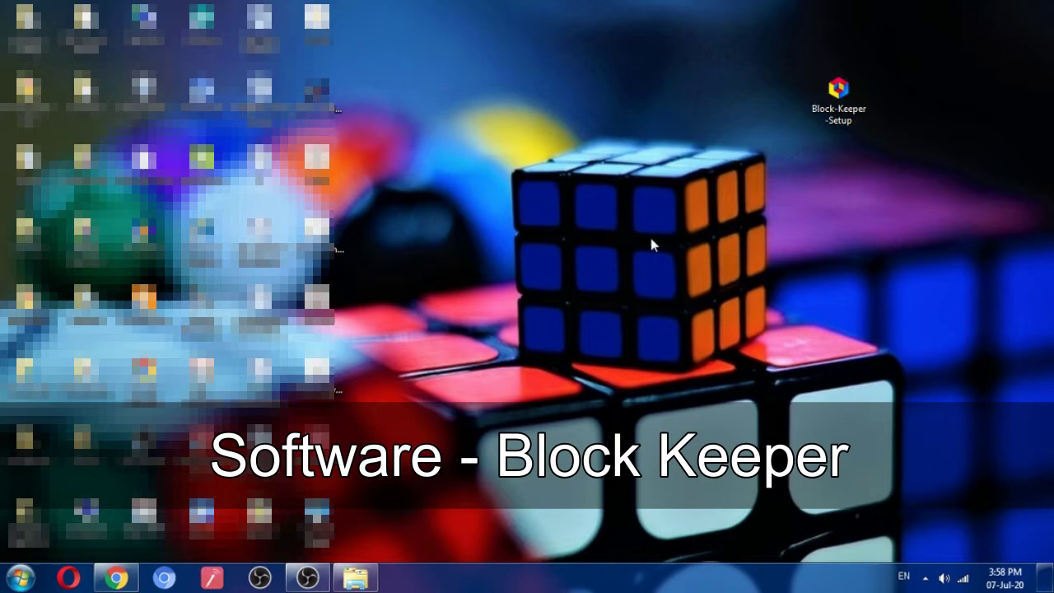
{"action": "left_click_drag", "start_coordinate": [375, 99], "coordinate": [921, 375]}
{"action": "left_click", "coordinate": [799, 410]}
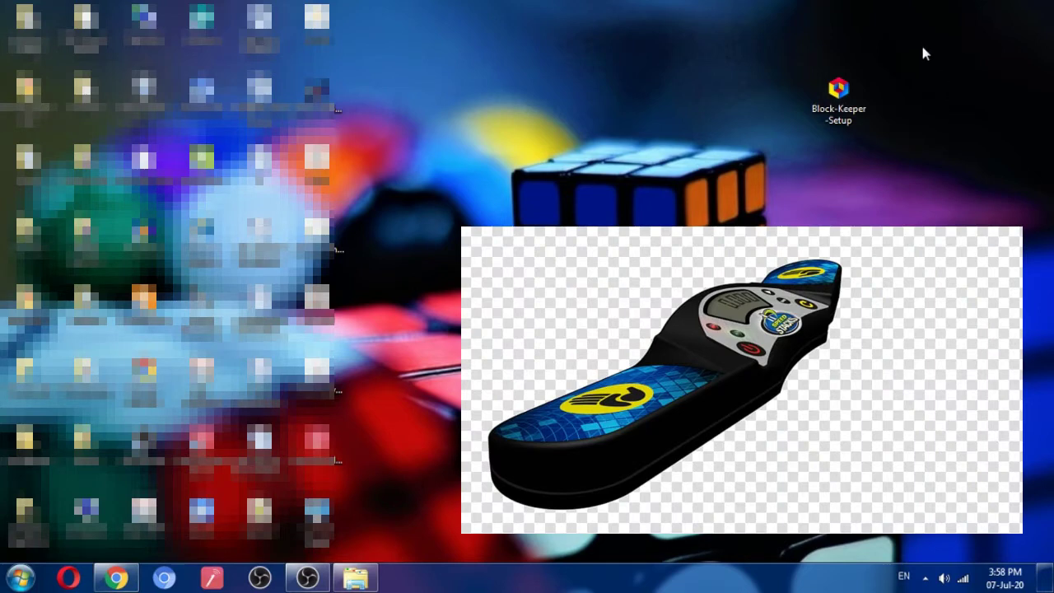
{"action": "left_click_drag", "start_coordinate": [921, 54], "coordinate": [751, 158]}
{"action": "left_click", "coordinate": [760, 188]}
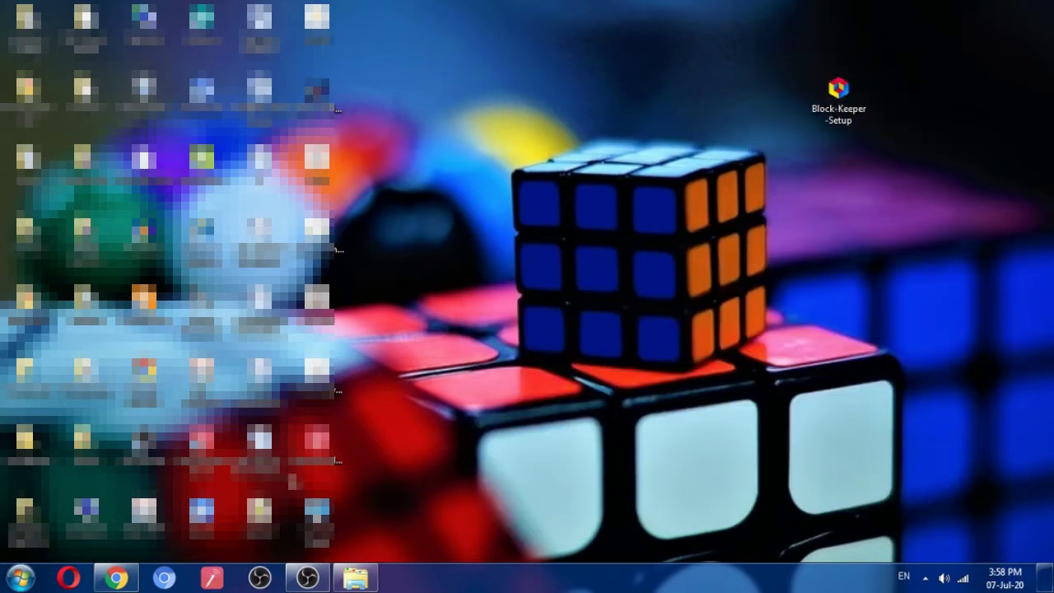
{"action": "left_click", "coordinate": [119, 580]}
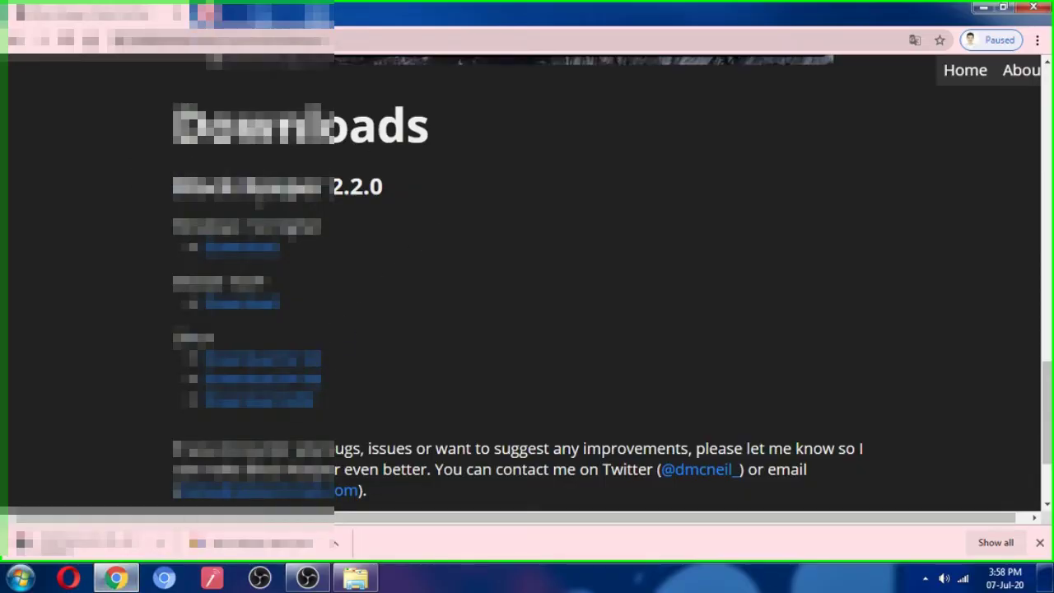
- Highlight the version 2.2.0 download options, then minimize Chrome to show the desktop
{"action": "left_click_drag", "start_coordinate": [174, 226], "coordinate": [366, 341]}
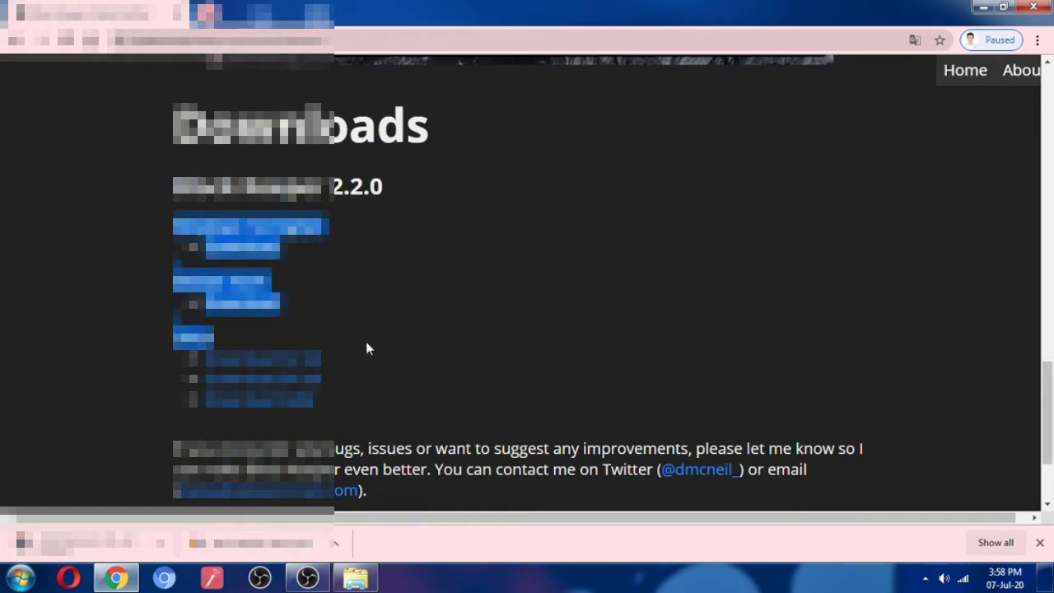
{"action": "left_click", "coordinate": [441, 298]}
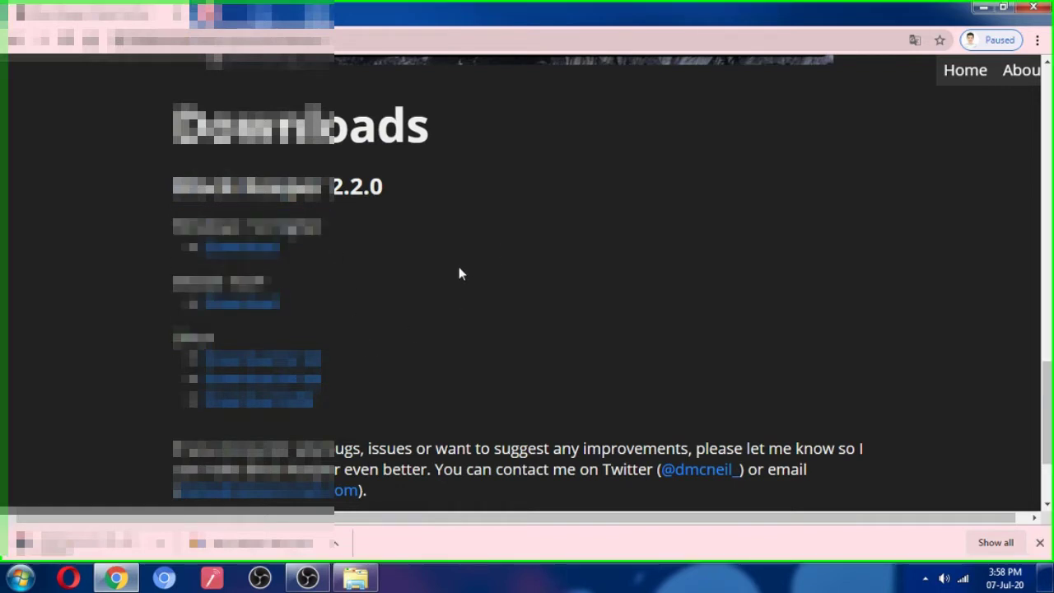
{"action": "left_click", "coordinate": [982, 8]}
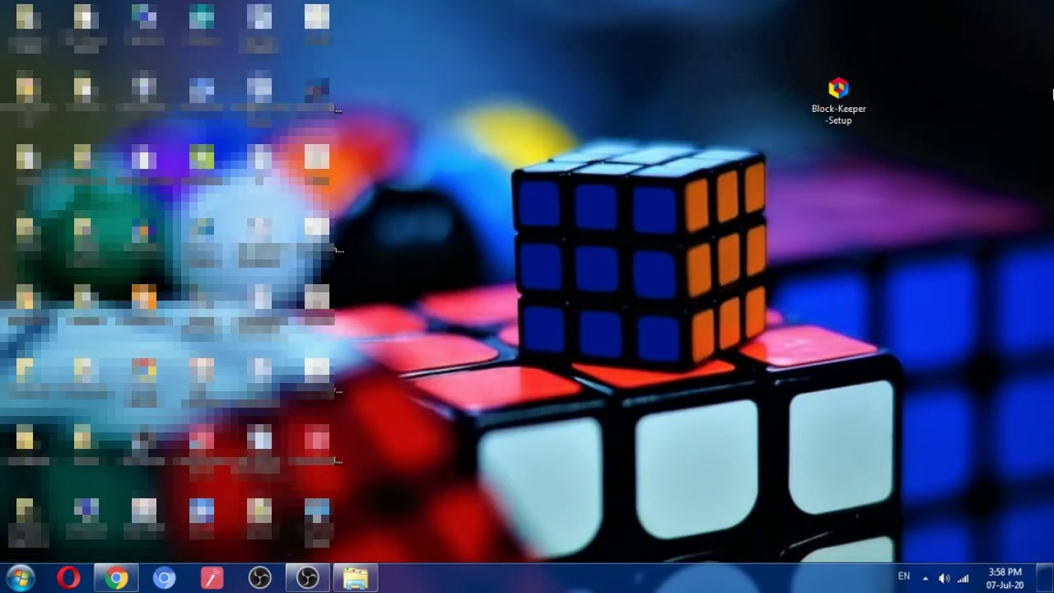
- Run Block-Keeper-Setup from the desktop and allow the unverified installer in the Security Warning
{"action": "left_click_drag", "start_coordinate": [970, 49], "coordinate": [726, 161]}
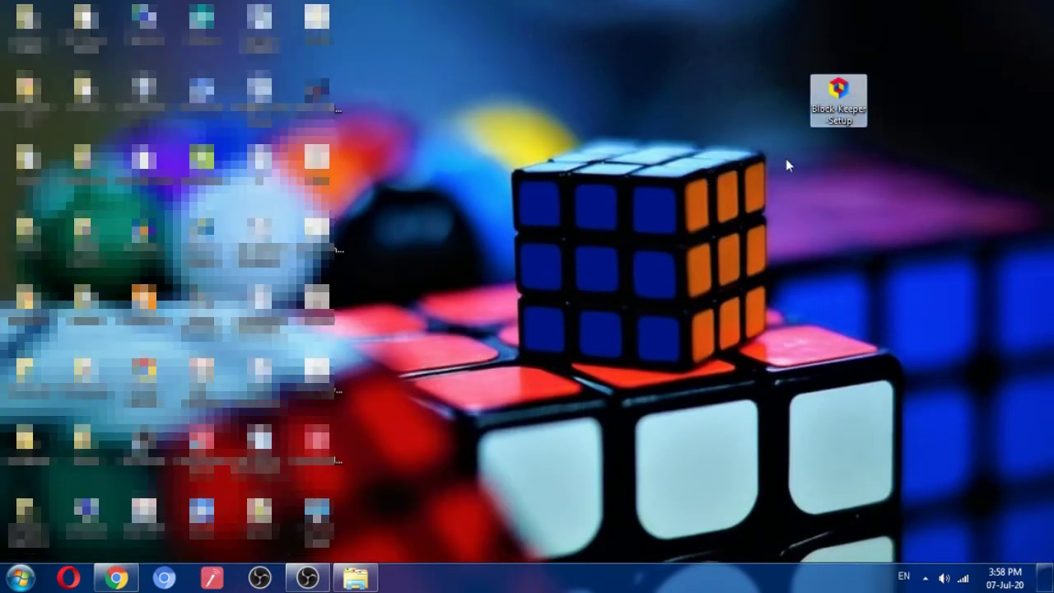
{"action": "left_click_drag", "start_coordinate": [923, 36], "coordinate": [794, 170]}
{"action": "left_click", "coordinate": [796, 170]}
{"action": "double_click", "coordinate": [838, 123]}
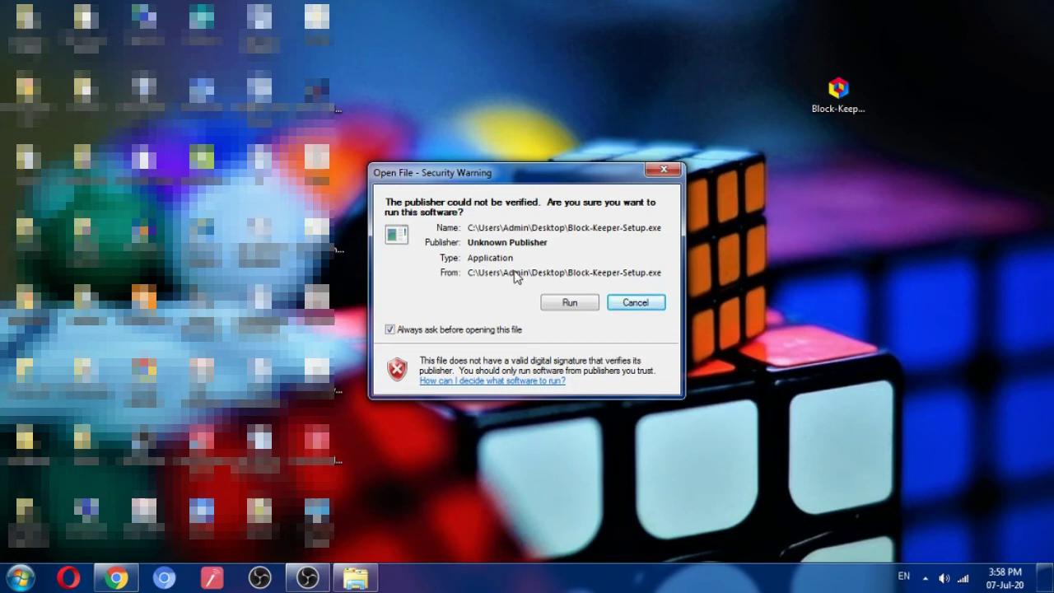
{"action": "left_click", "coordinate": [570, 301]}
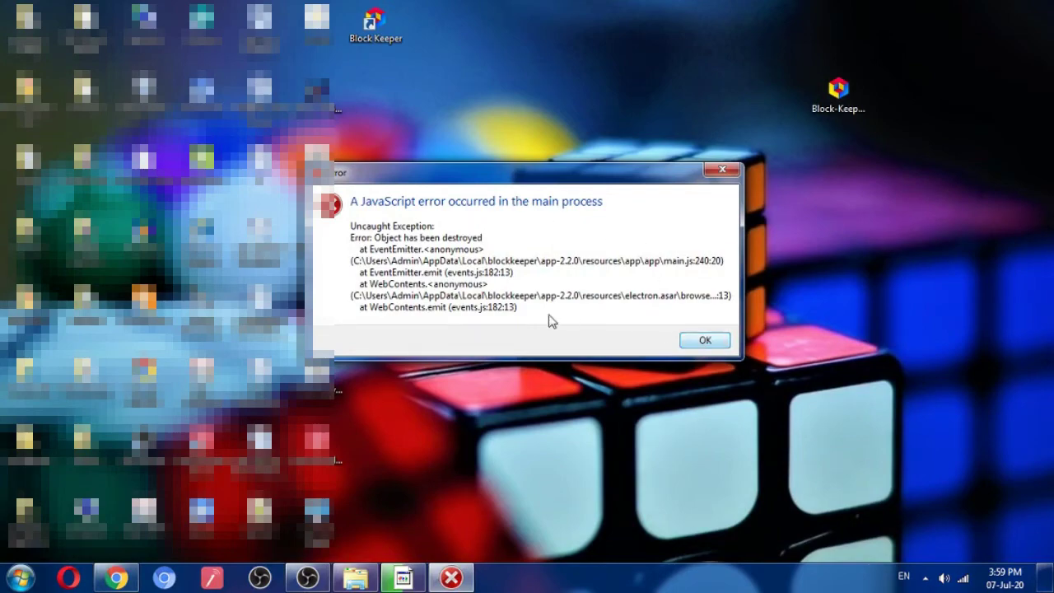
- Dismiss the JavaScript error, then switch the event from Pyraminx to Megaminx
{"action": "left_click", "coordinate": [715, 343]}
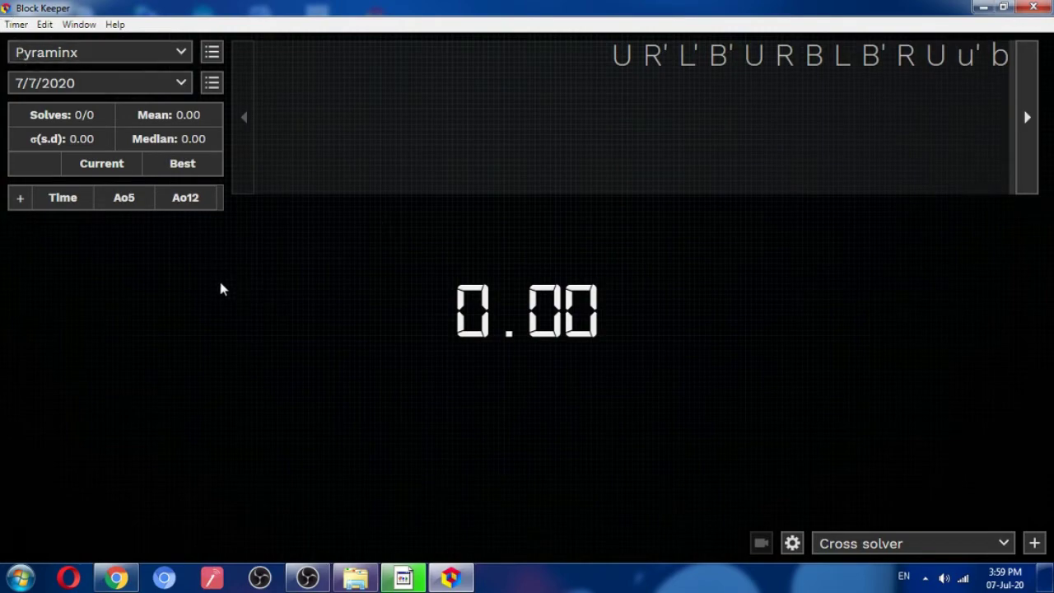
{"action": "left_click_drag", "start_coordinate": [574, 70], "coordinate": [890, 168]}
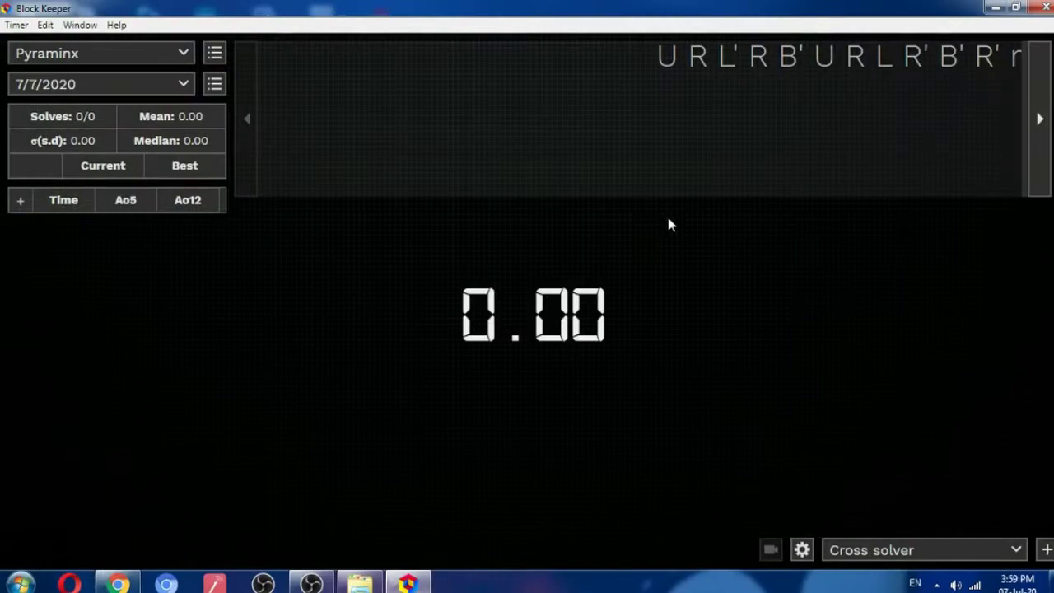
{"action": "left_click", "coordinate": [210, 60]}
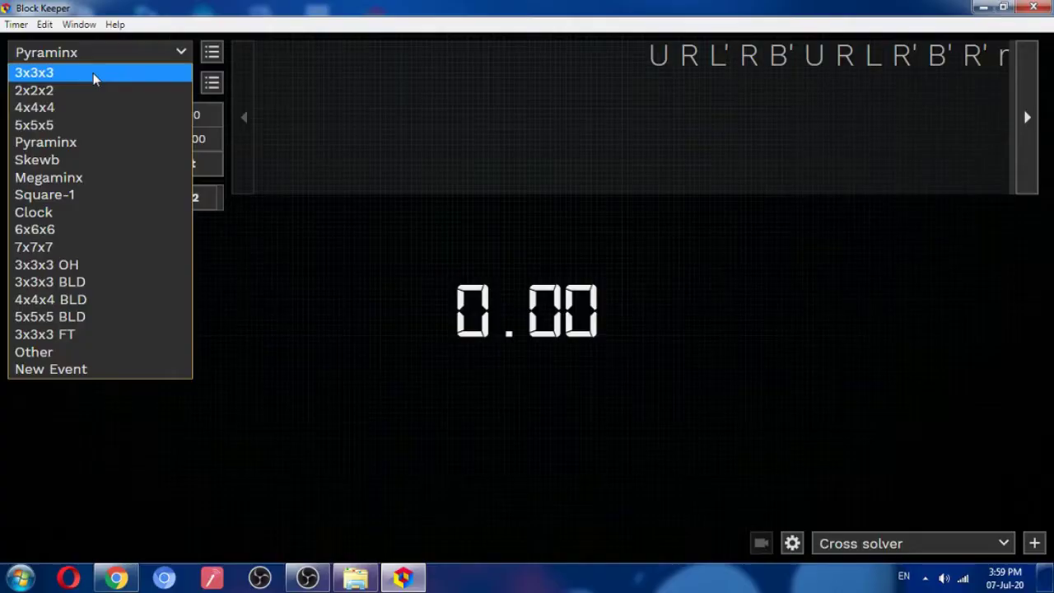
{"action": "left_click", "coordinate": [102, 74]}
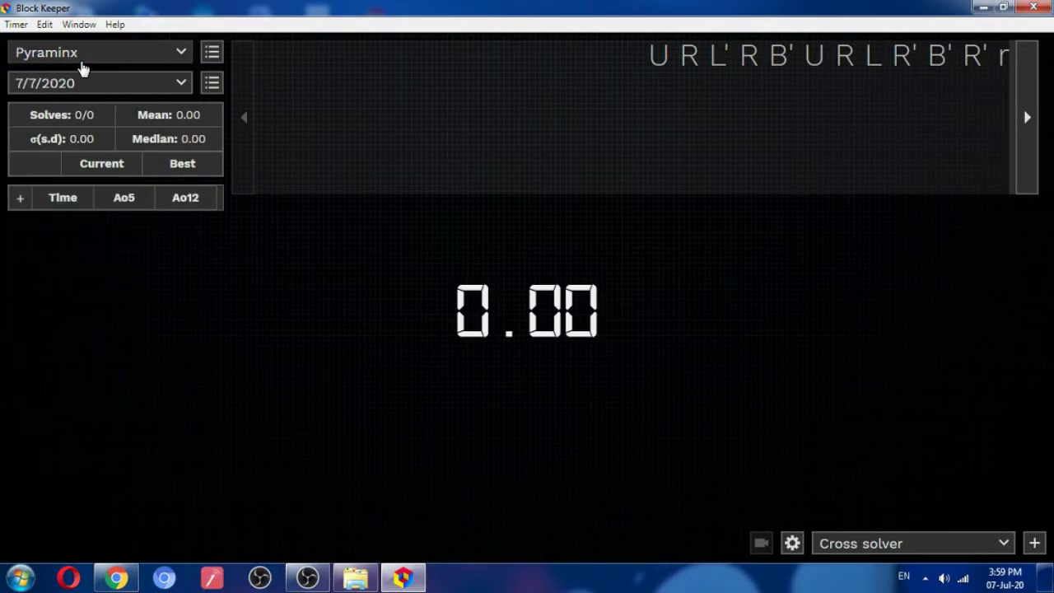
{"action": "left_click", "coordinate": [173, 52]}
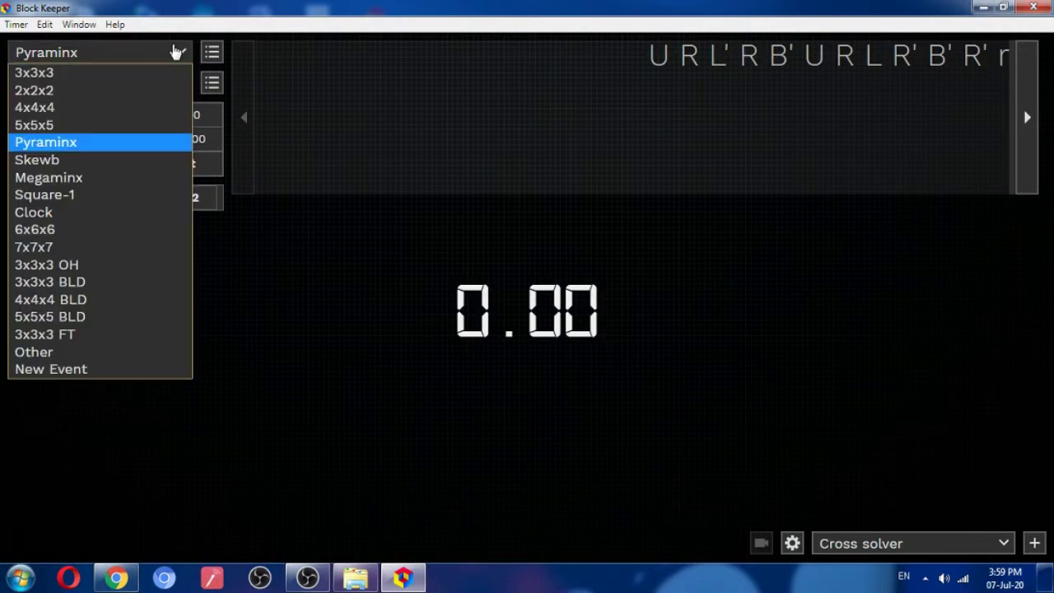
{"action": "left_click", "coordinate": [51, 178]}
{"action": "left_click_drag", "start_coordinate": [341, 63], "coordinate": [812, 203]}
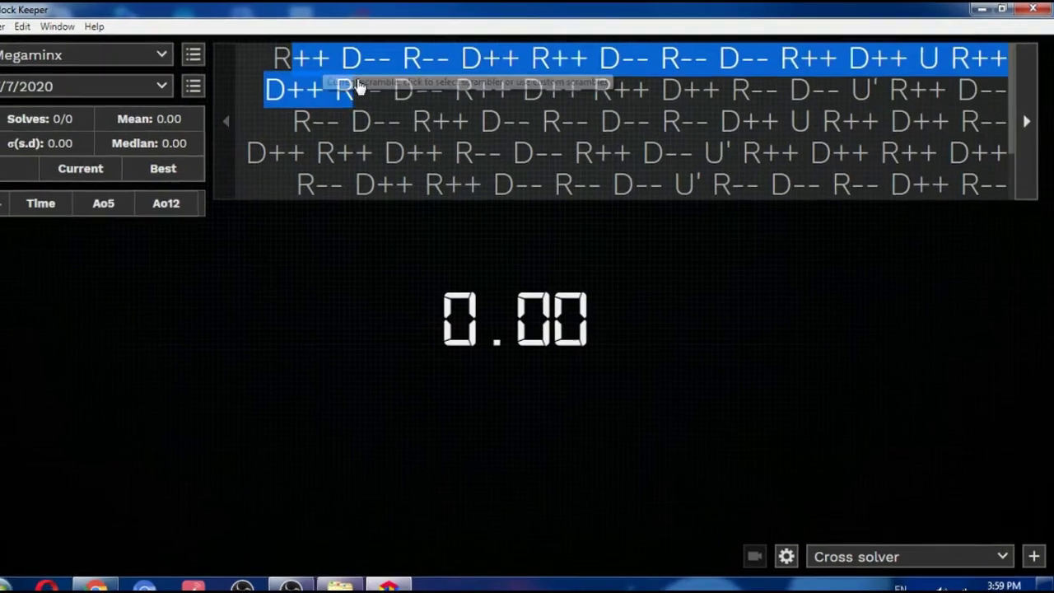
- Select the Megaminx scramble and open Settings on General (time detail 2, 960x720 video)
{"action": "left_click", "coordinate": [906, 247]}
{"action": "triple_click", "coordinate": [984, 216]}
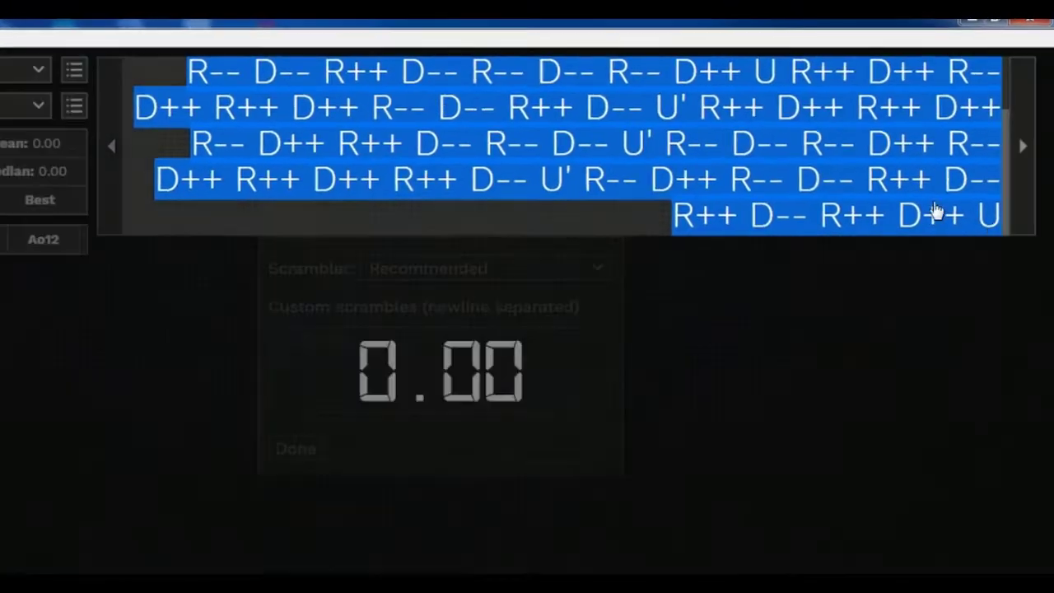
{"action": "left_click", "coordinate": [265, 467]}
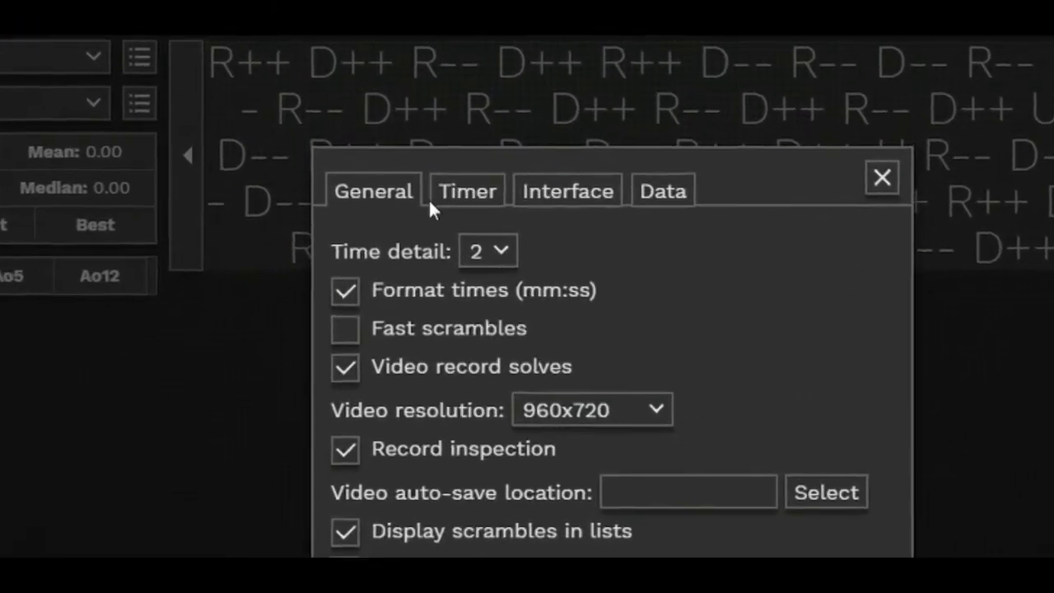
- Review the Timer settings, toggling Use Stackmat timer on and back off
{"action": "left_click", "coordinate": [450, 181]}
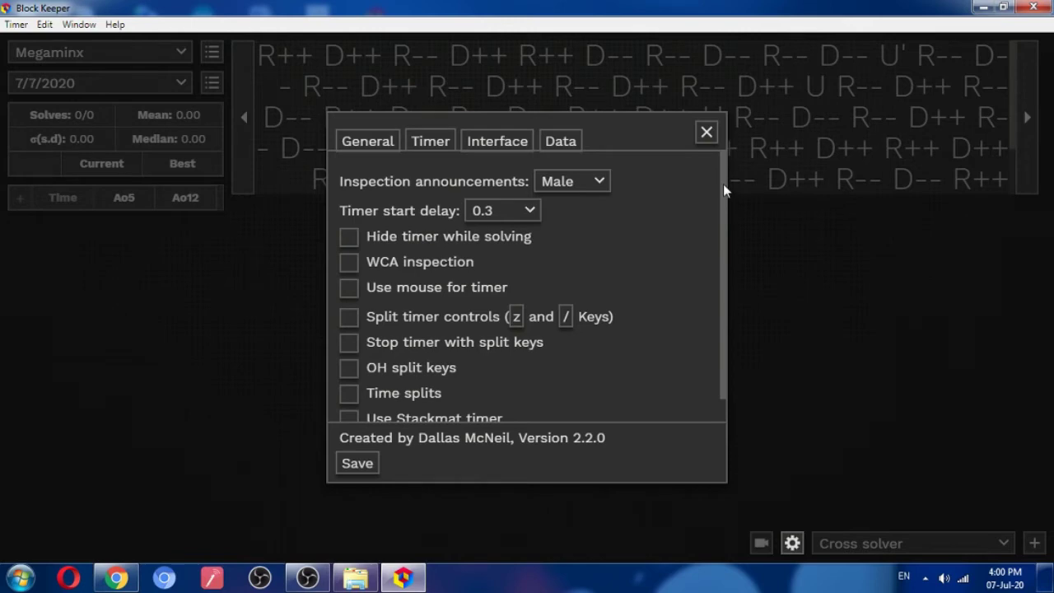
{"action": "scroll", "coordinate": [724, 184], "scroll_direction": "down", "scroll_amount": 1}
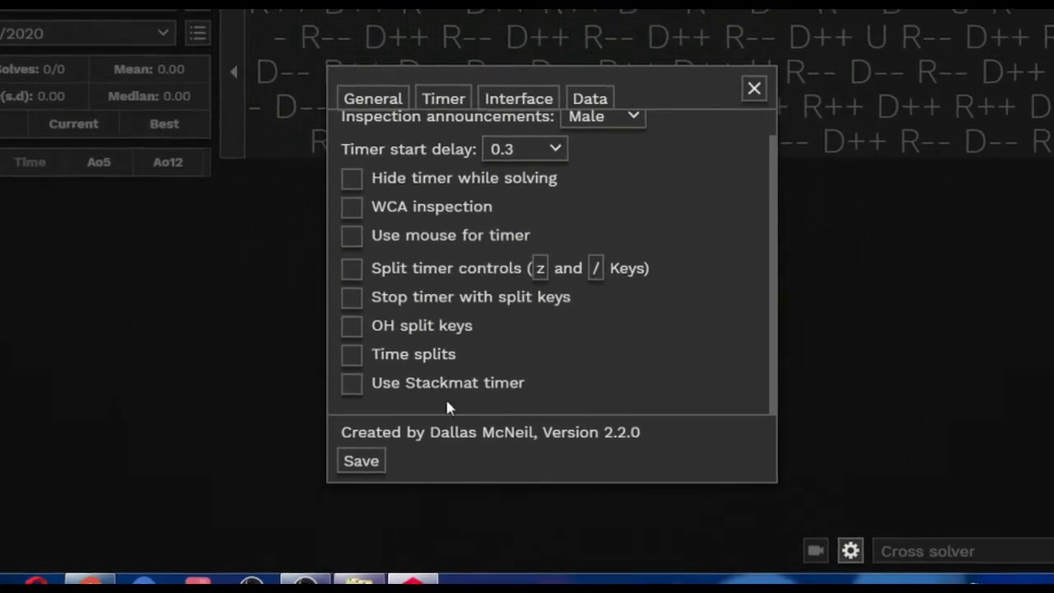
{"action": "left_click", "coordinate": [350, 390]}
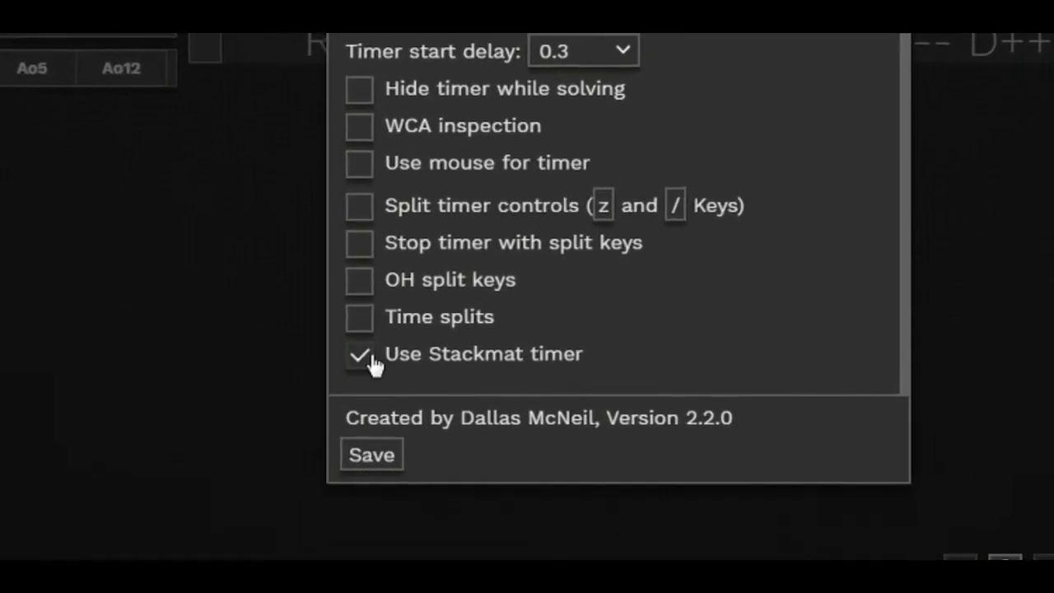
{"action": "left_click", "coordinate": [357, 367]}
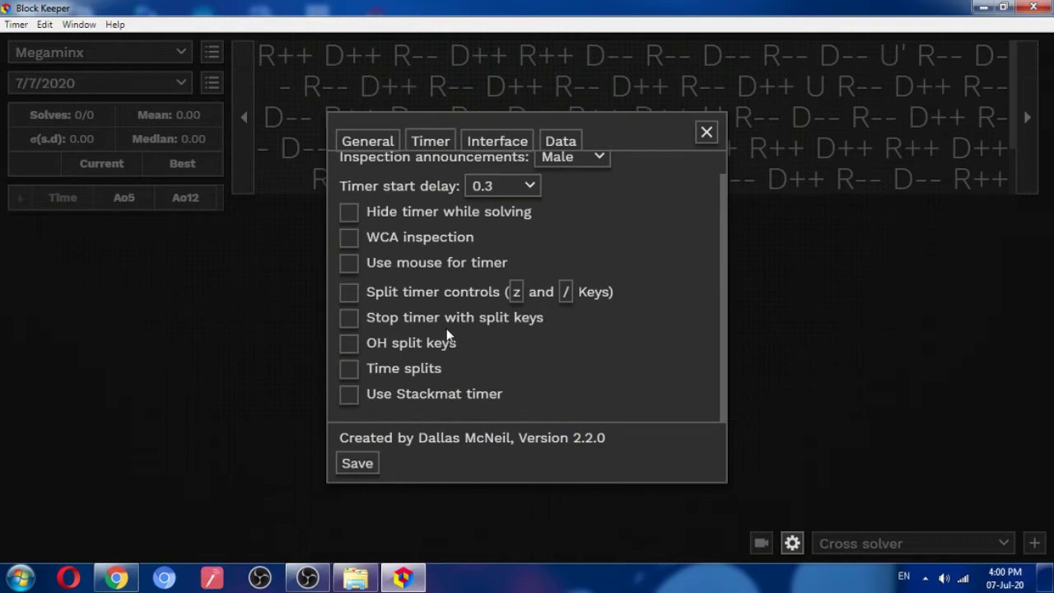
{"action": "scroll", "coordinate": [447, 335], "scroll_direction": "up", "scroll_amount": 1}
{"action": "scroll", "coordinate": [449, 334], "scroll_direction": "down", "scroll_amount": 1}
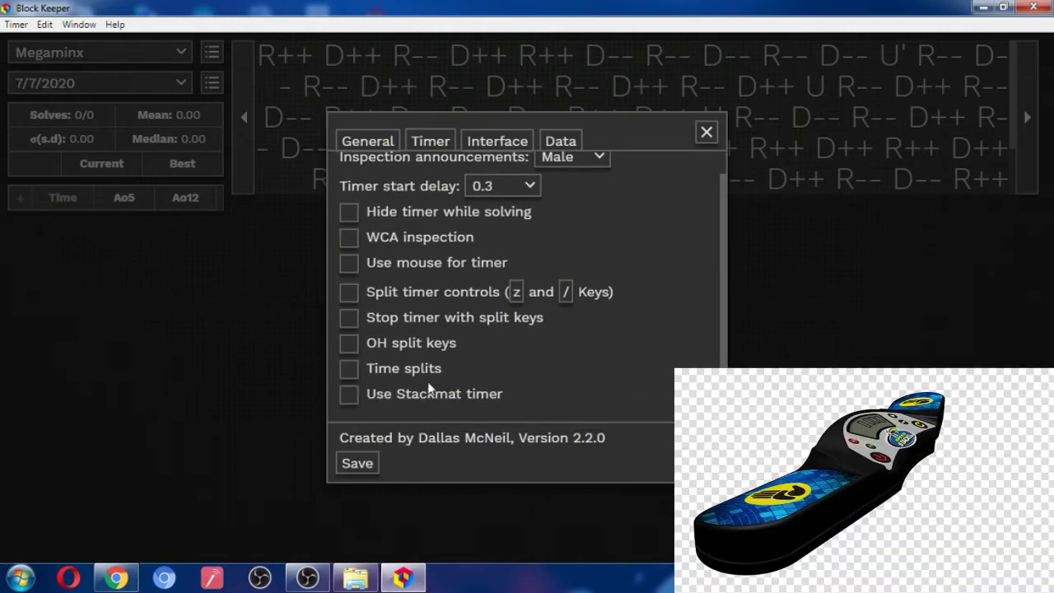
{"action": "scroll", "coordinate": [429, 387], "scroll_direction": "up", "scroll_amount": 1}
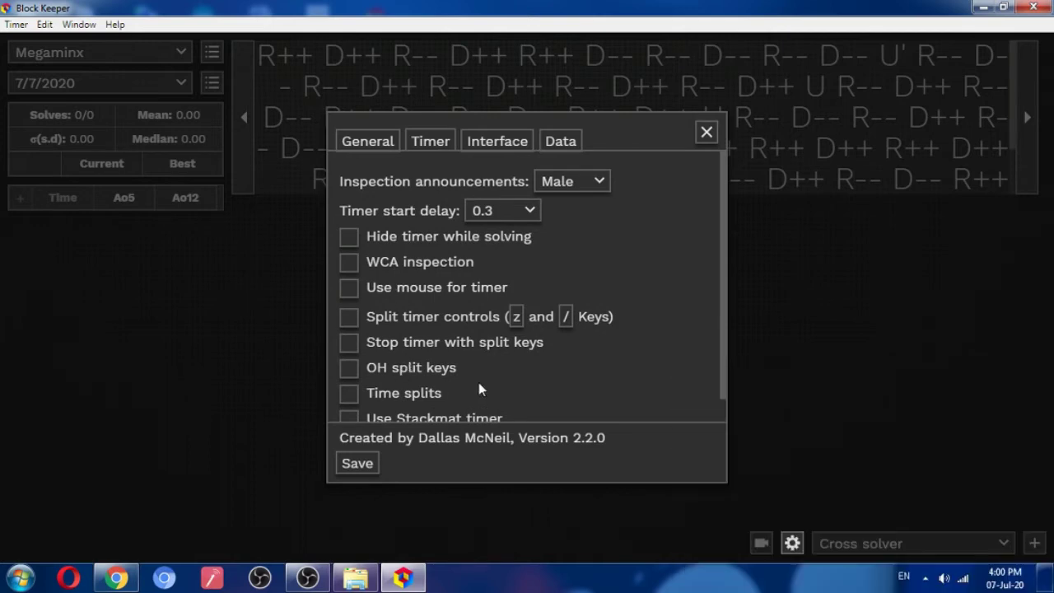
{"action": "scroll", "coordinate": [404, 347], "scroll_direction": "down", "scroll_amount": 1}
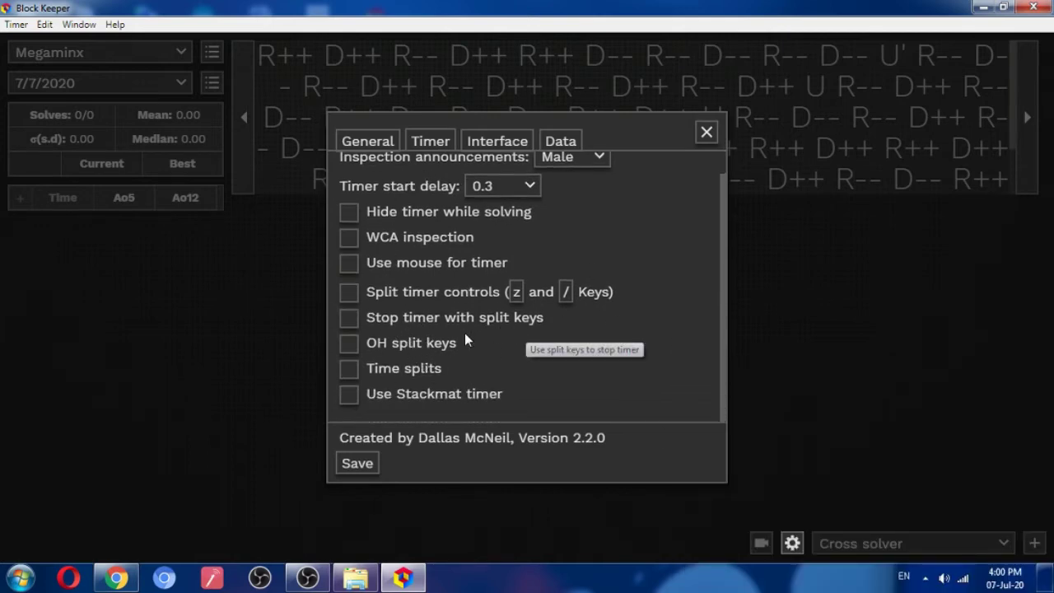
{"action": "left_click", "coordinate": [478, 142]}
{"action": "left_click", "coordinate": [430, 142]}
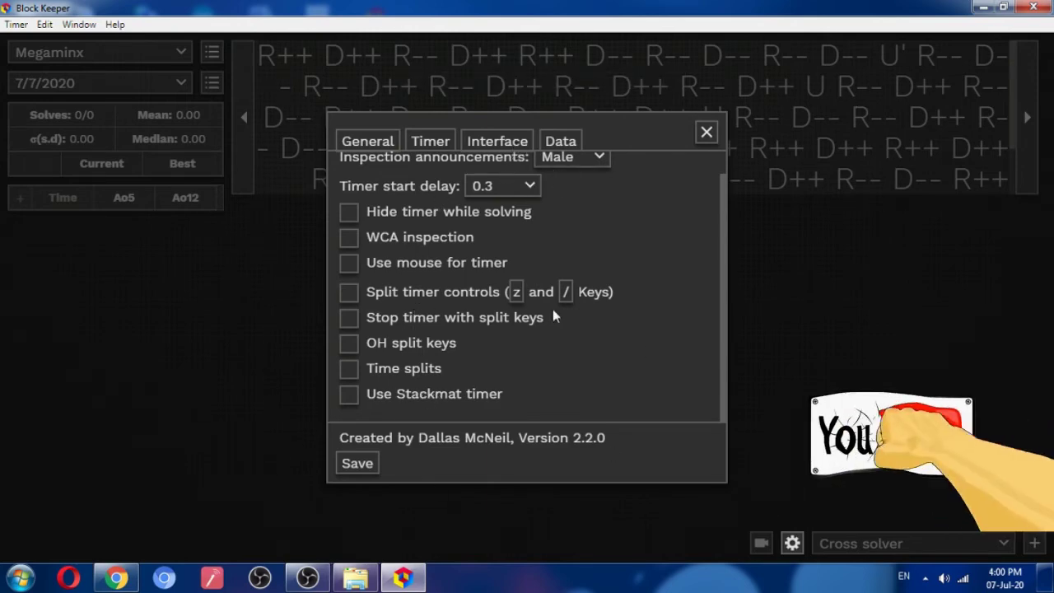
- Try the Light yellow theme, revert to Dark, then save and close Settings
{"action": "left_click", "coordinate": [496, 142]}
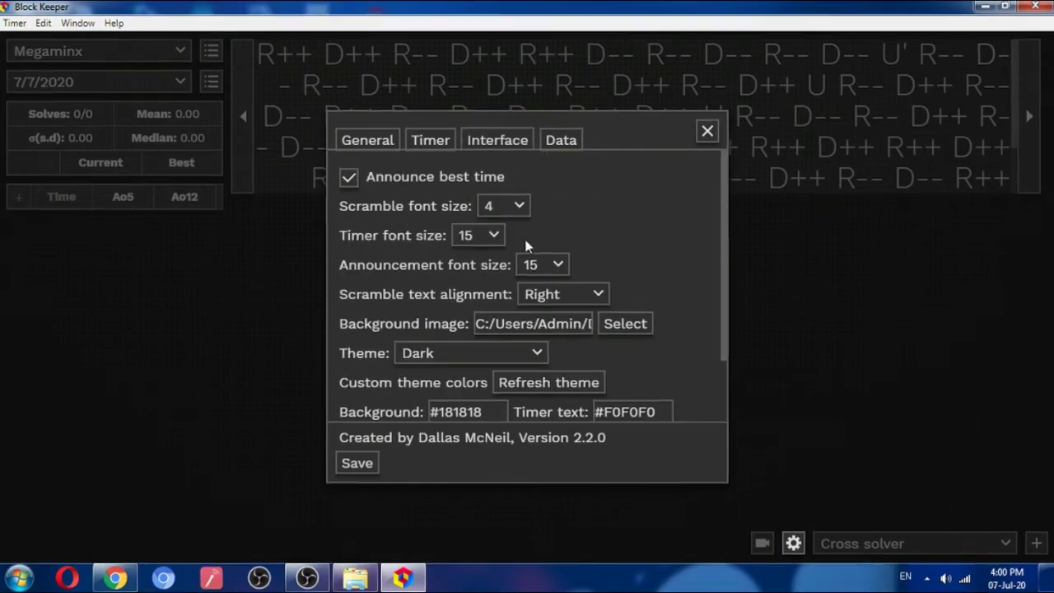
{"action": "scroll", "coordinate": [475, 287], "scroll_direction": "down", "scroll_amount": 2}
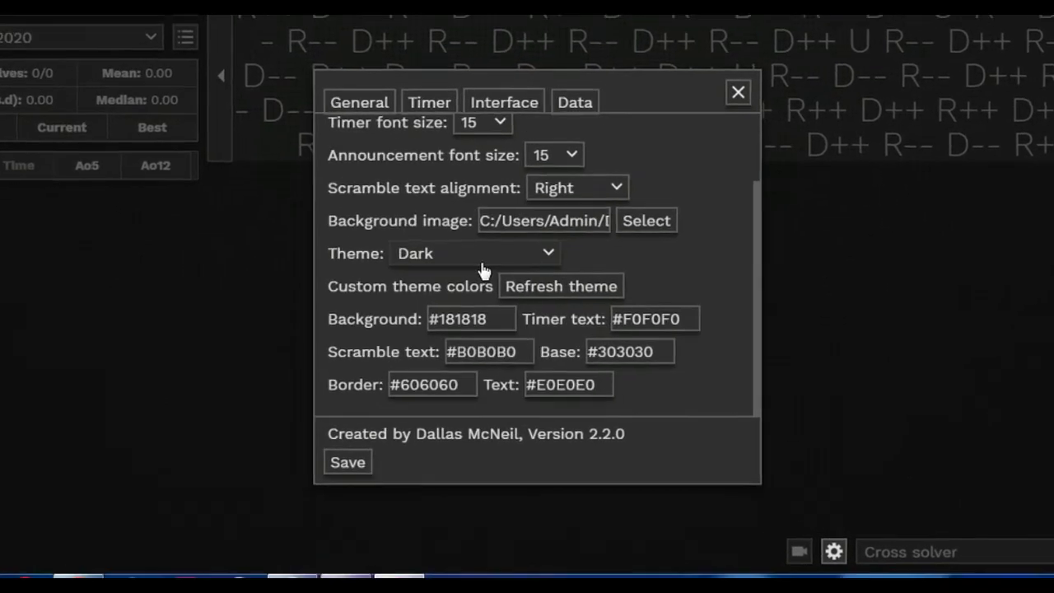
{"action": "left_click", "coordinate": [482, 264]}
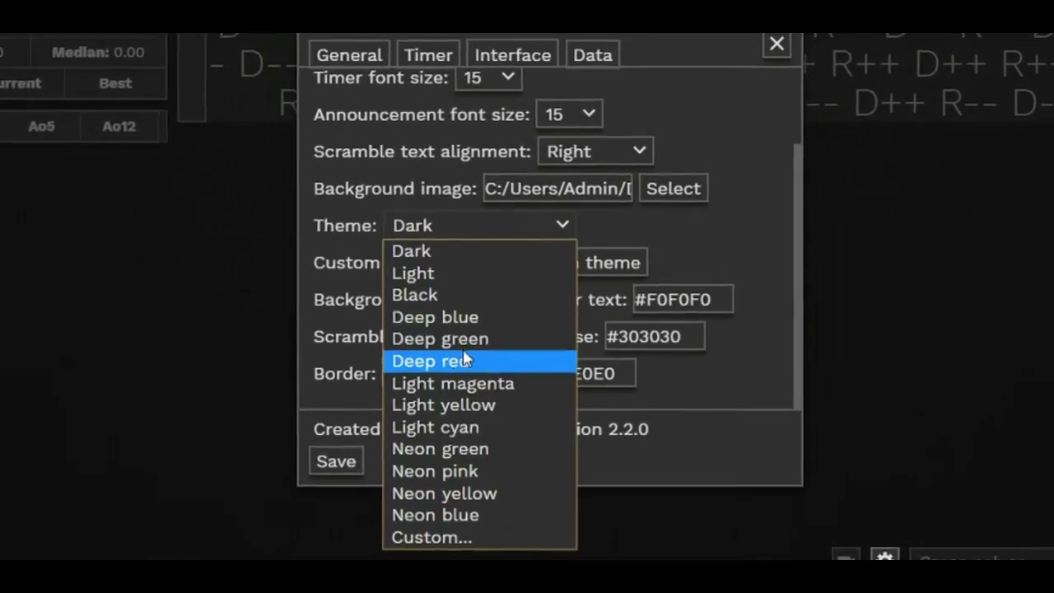
{"action": "left_click", "coordinate": [466, 412]}
{"action": "left_click", "coordinate": [537, 195]}
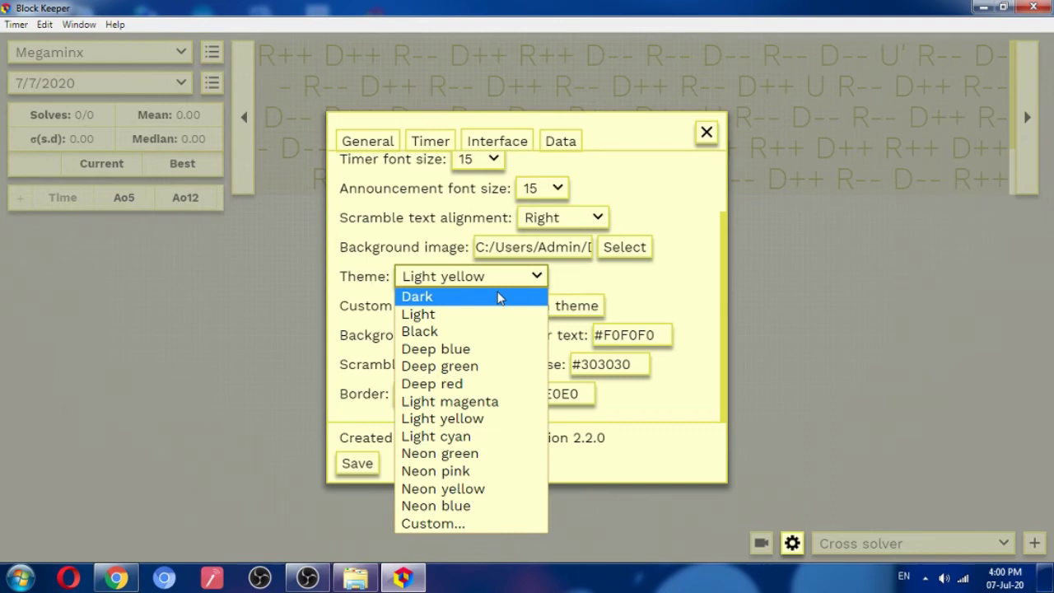
{"action": "left_click", "coordinate": [454, 298]}
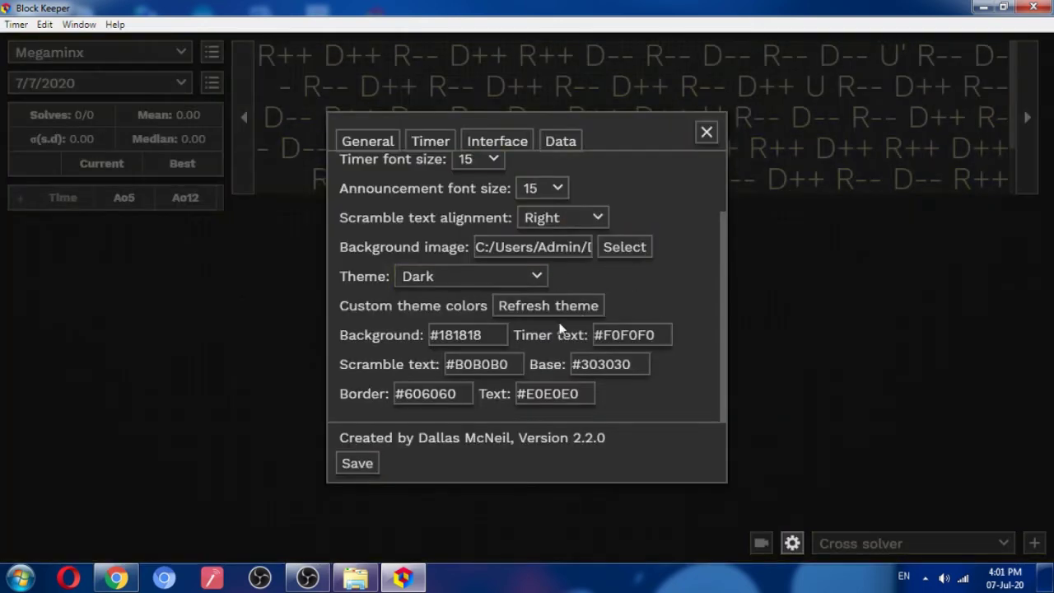
{"action": "scroll", "coordinate": [565, 332], "scroll_direction": "up", "scroll_amount": 2}
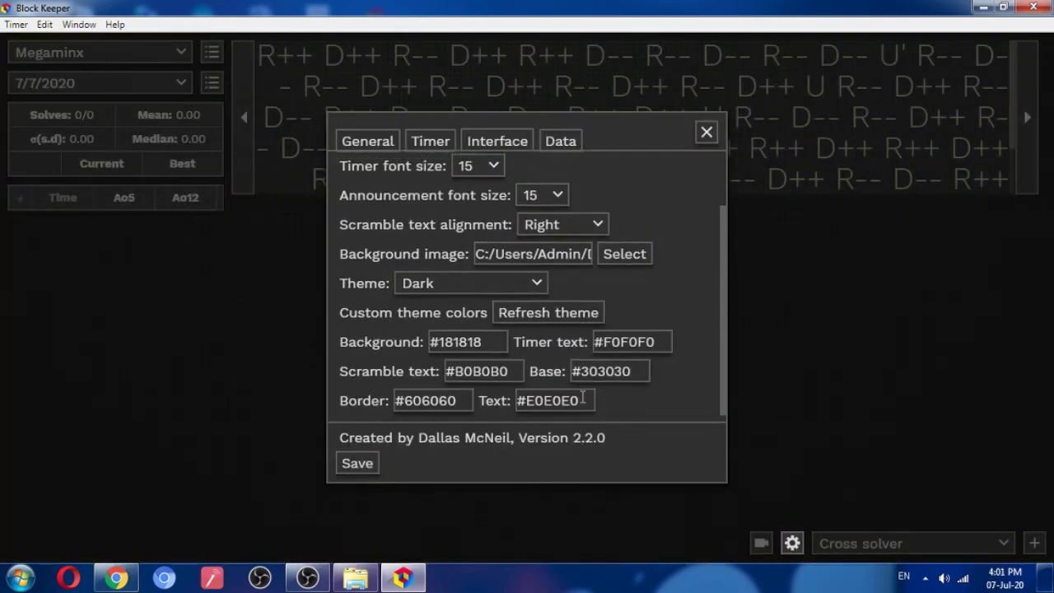
{"action": "left_click", "coordinate": [550, 142]}
{"action": "left_click", "coordinate": [363, 370]}
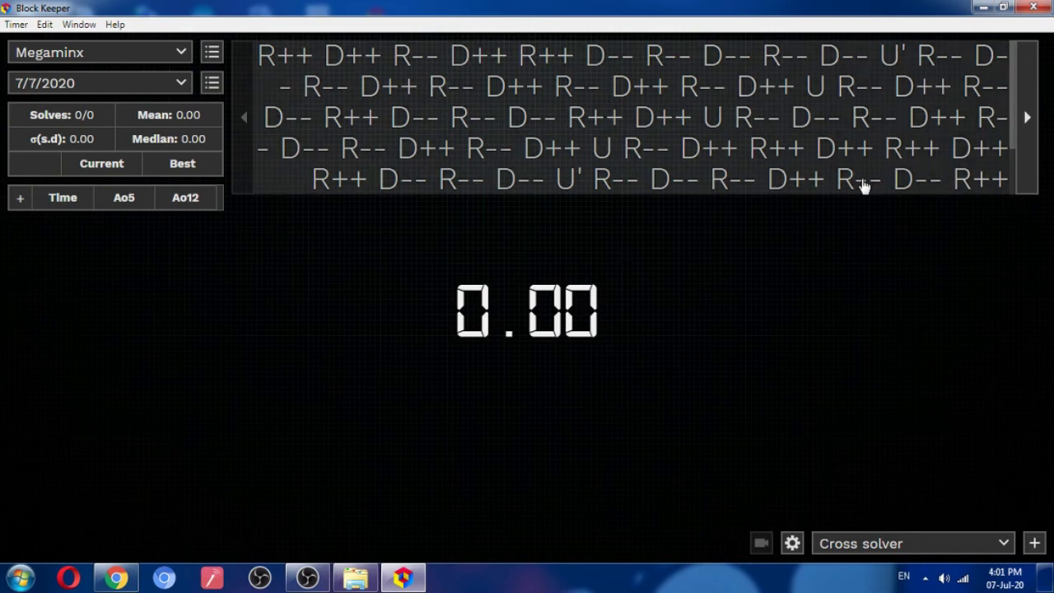
- Generate the next Megaminx scramble, briefly switch to Chrome, and return to Block Keeper
{"action": "left_click", "coordinate": [1023, 121]}
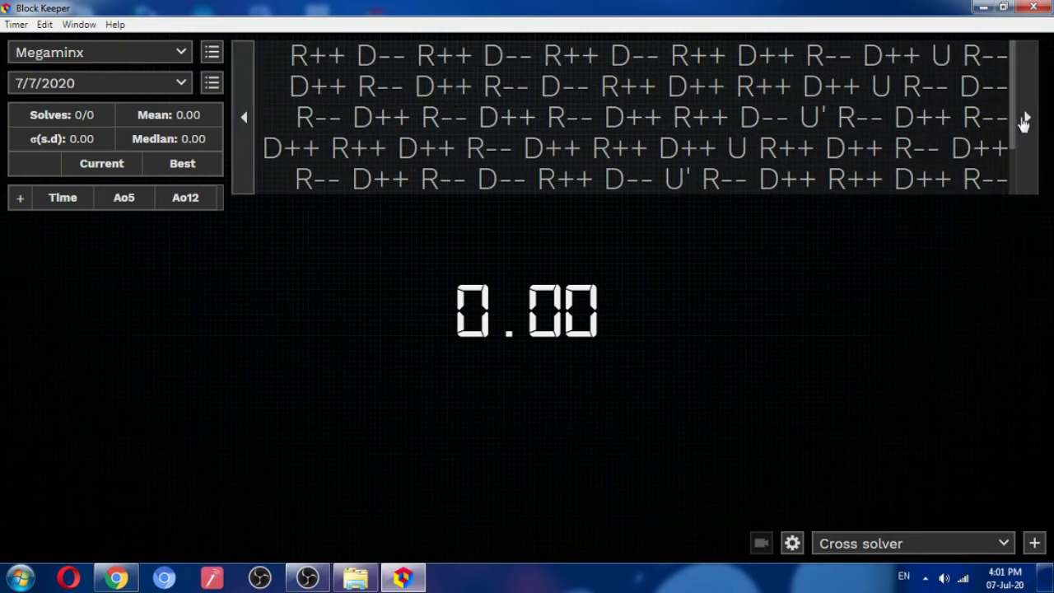
{"action": "scroll", "coordinate": [1009, 148], "scroll_direction": "down", "scroll_amount": 1}
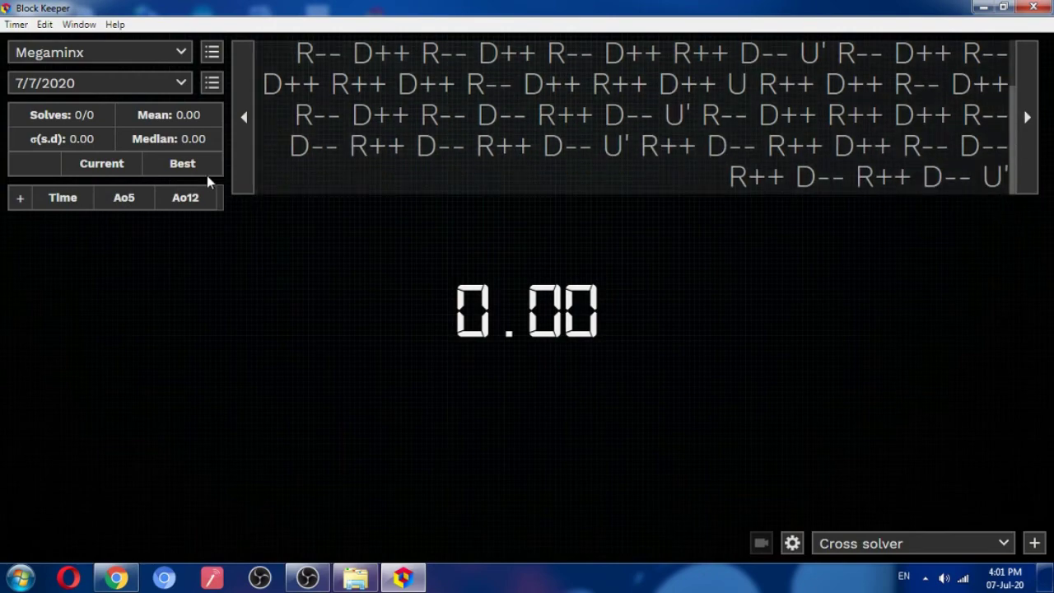
{"action": "left_click", "coordinate": [128, 583]}
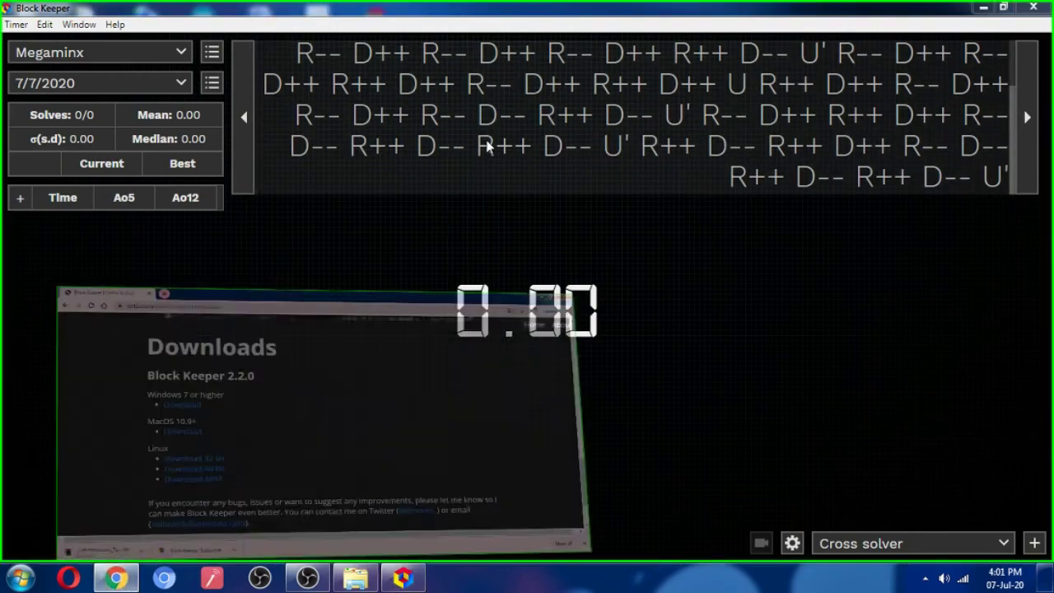
{"action": "left_click", "coordinate": [403, 581]}
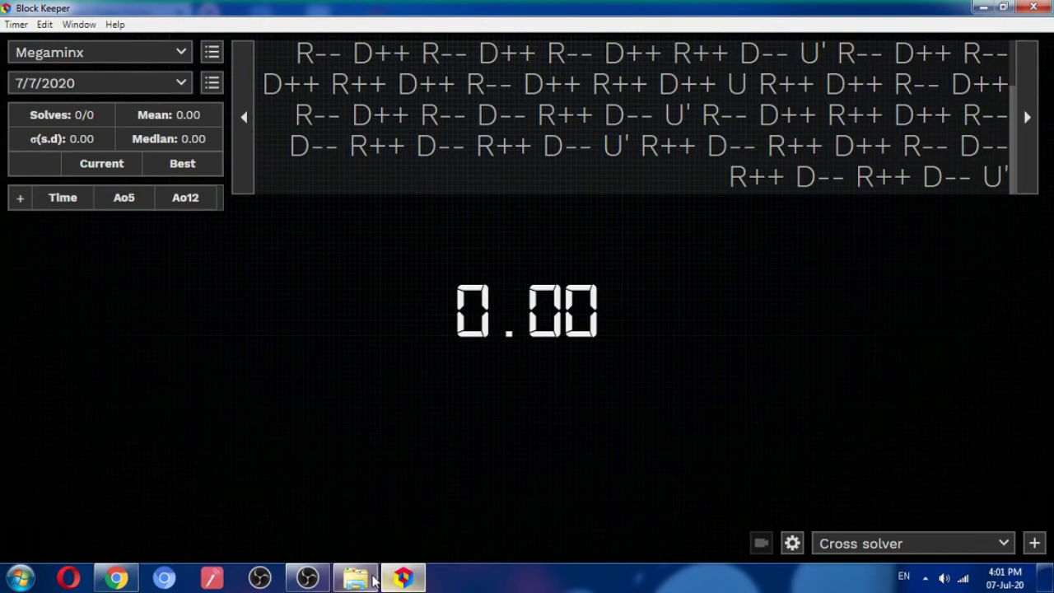